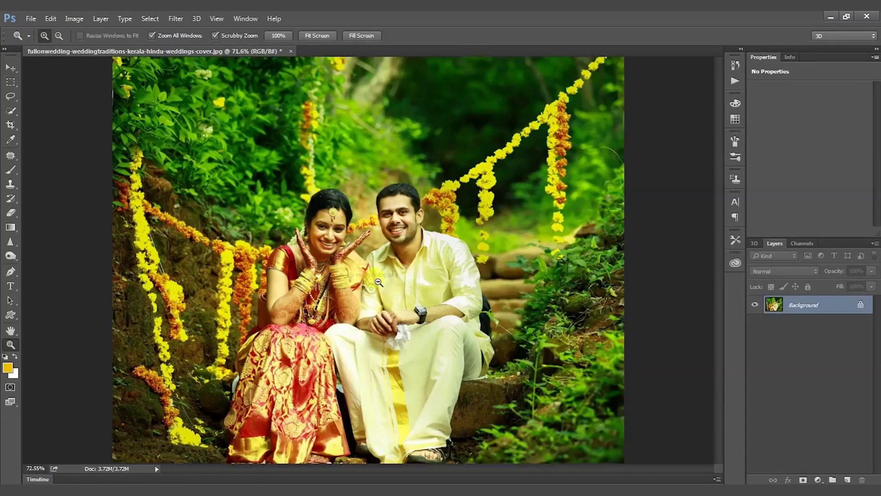
Zoom to about 500% on the '@i make photography' watermark and open the healing tools flyout.
click(419, 240)
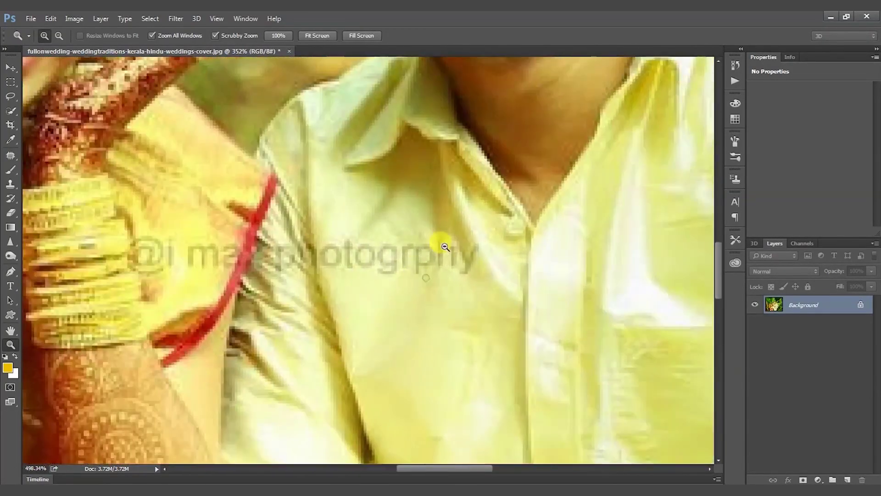
drag(419, 240, 429, 238)
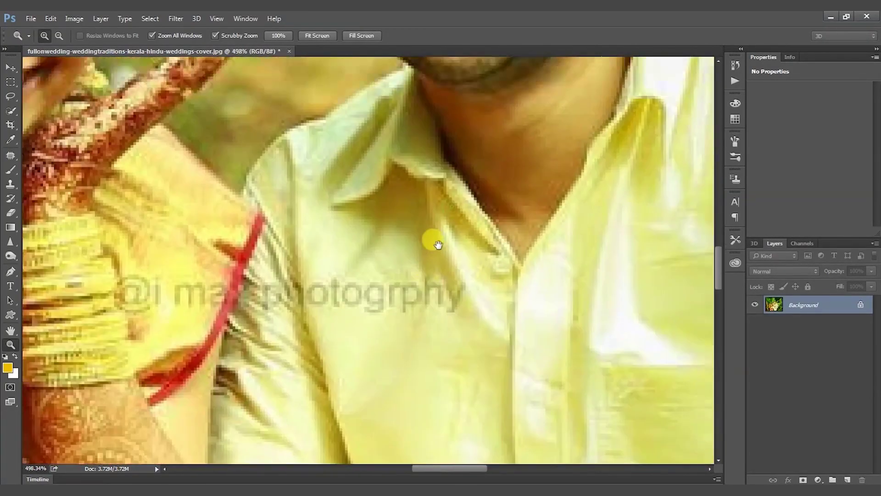
click(9, 158)
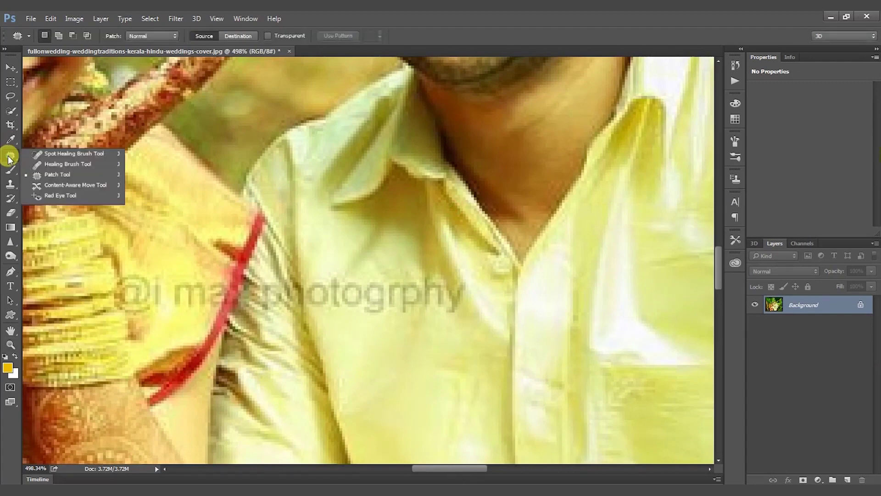
Select the Spot Healing Brush and set its size to 20 pixels.
click(54, 156)
right_click(452, 200)
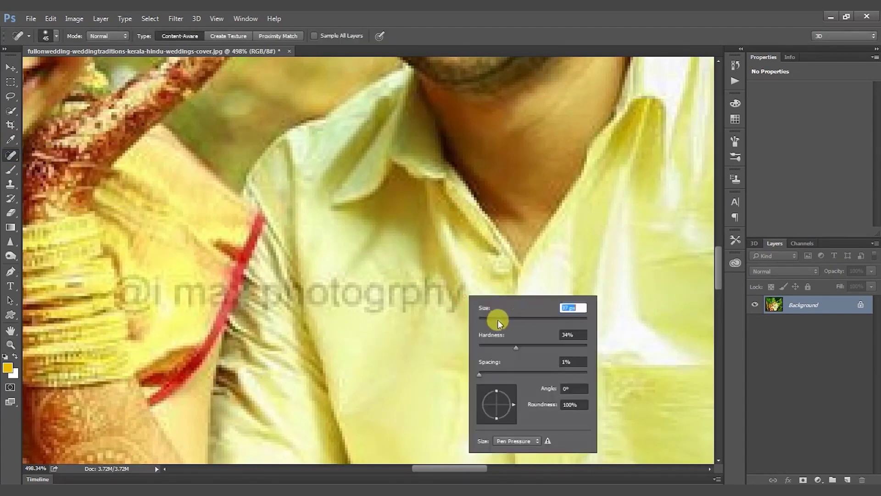
drag(500, 322, 489, 319)
click(382, 328)
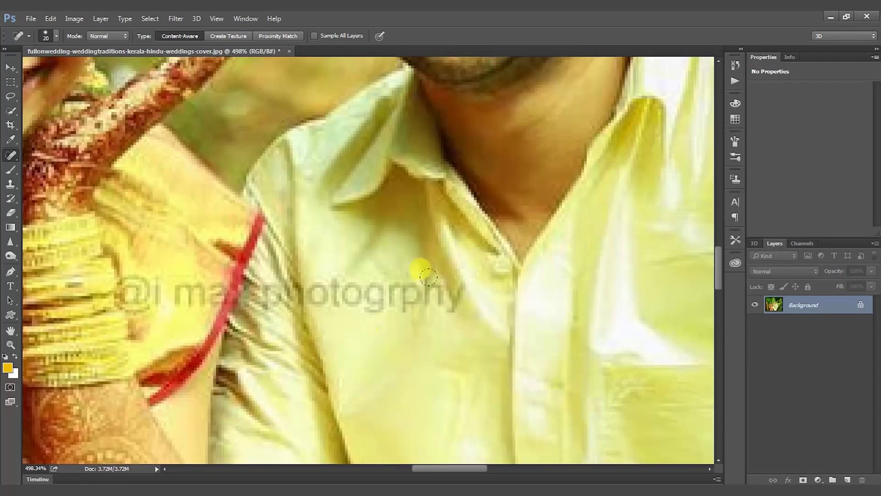
Paint over the watermark letters on the shirt, undoing the unsatisfactory strokes.
drag(428, 277, 313, 279)
drag(409, 329, 491, 328)
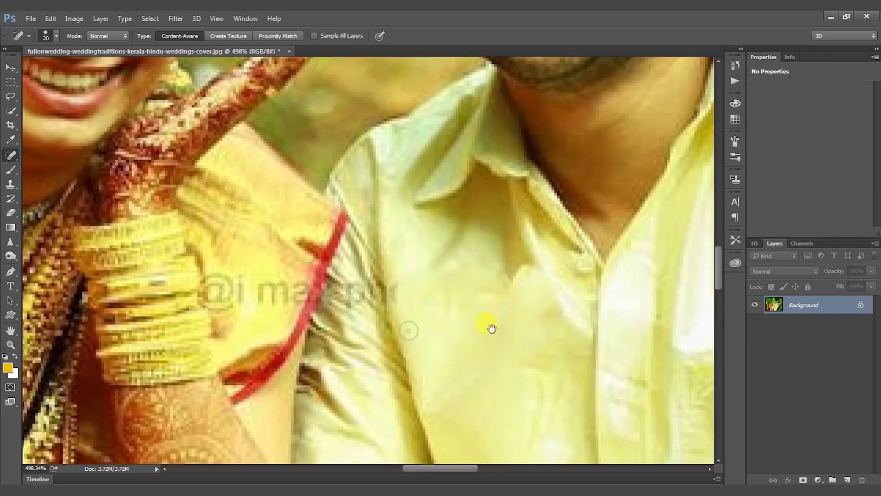
key(ctrl+z)
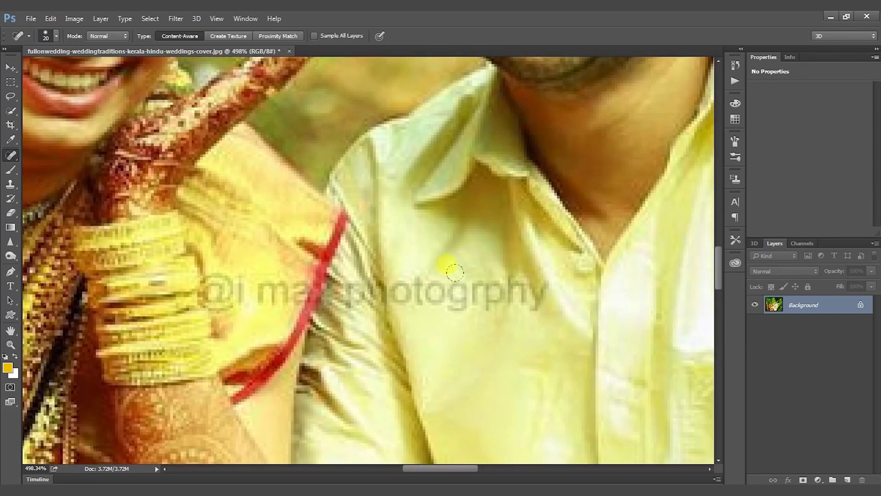
drag(455, 273, 519, 287)
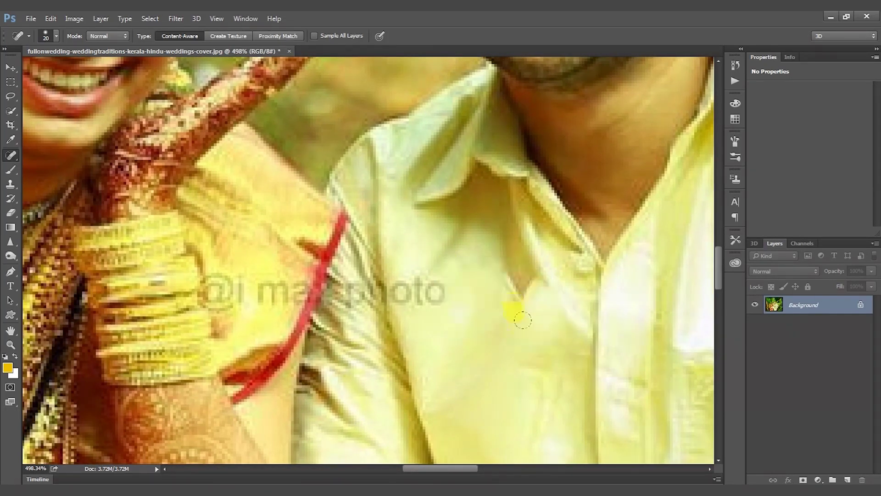
key(ctrl+z)
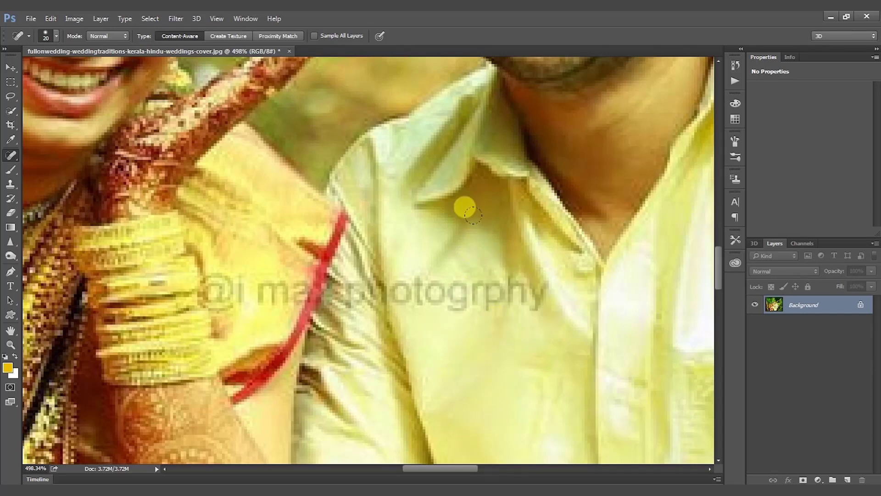
Raise brush hardness to 50% and heal the 'hy' letters at the watermark's end.
click(49, 39)
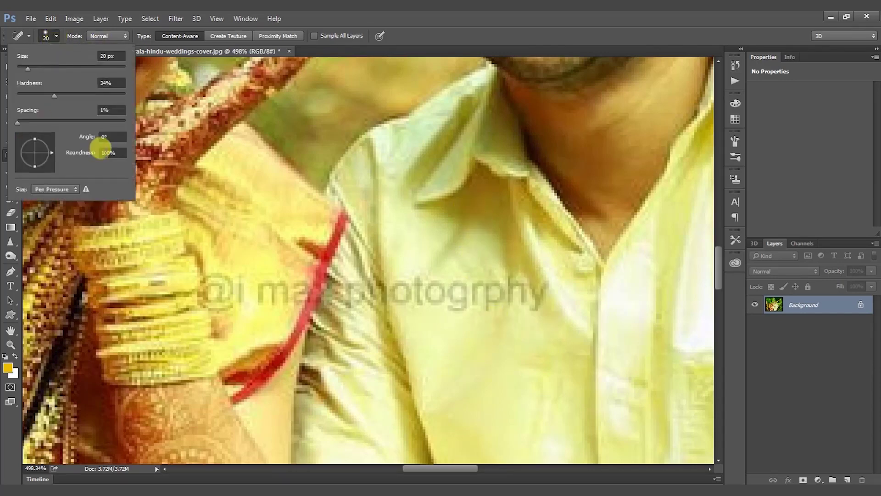
mouse_move(54, 94)
mouse_down()
mouse_move(72, 98)
mouse_move(32, 95)
mouse_up()
mouse_move(509, 248)
mouse_down()
mouse_move(518, 322)
mouse_move(473, 268)
mouse_move(388, 270)
mouse_move(395, 278)
mouse_move(419, 252)
mouse_move(433, 276)
mouse_move(445, 271)
mouse_move(502, 307)
mouse_up()
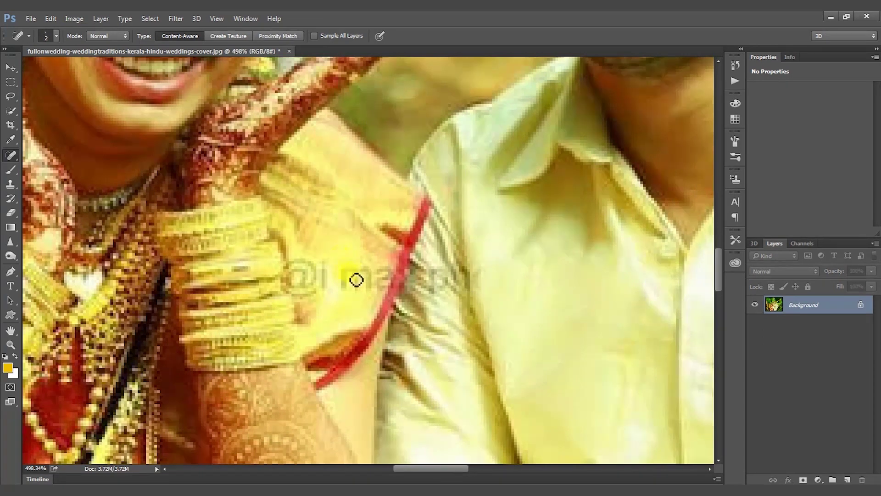
Enlarge the brush and heal the watermark letters on the bride's sleeve.
key(bracketright)
key(bracketright)
key(bracketright)
drag(352, 279, 374, 265)
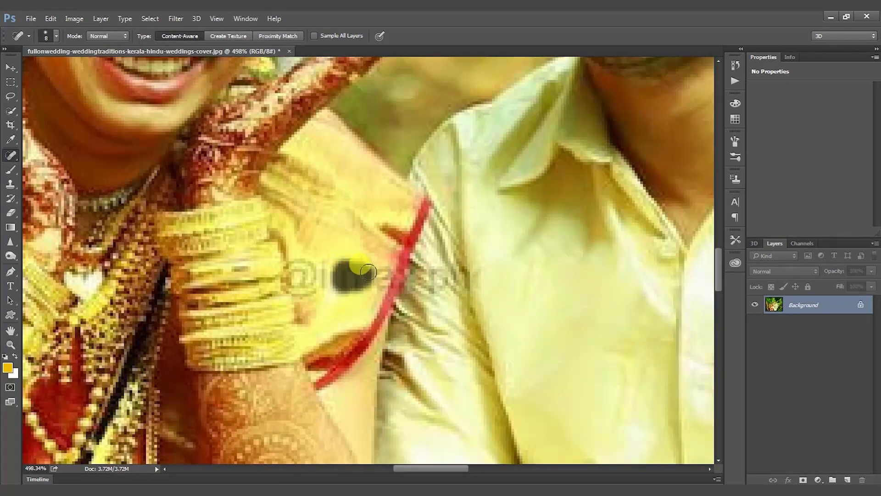
drag(374, 266, 360, 284)
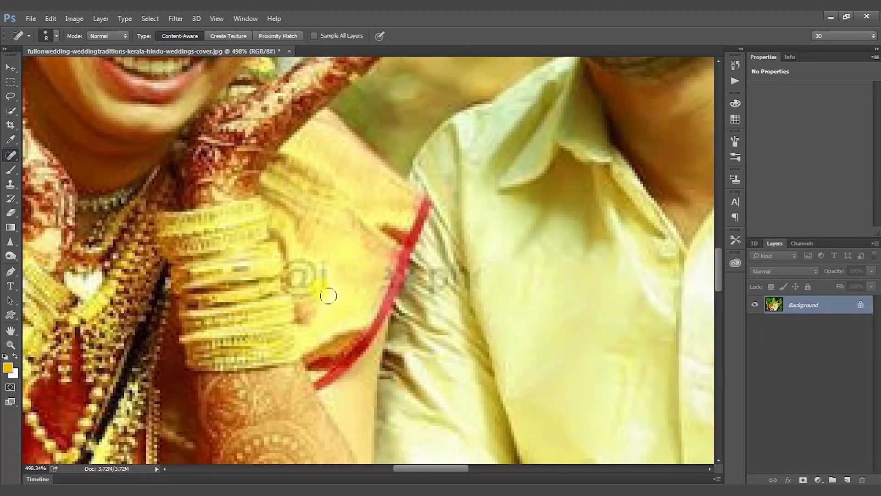
Heal the letters beside the red thread, remaining shirt traces, and the '@i' letters.
key(bracketleft)
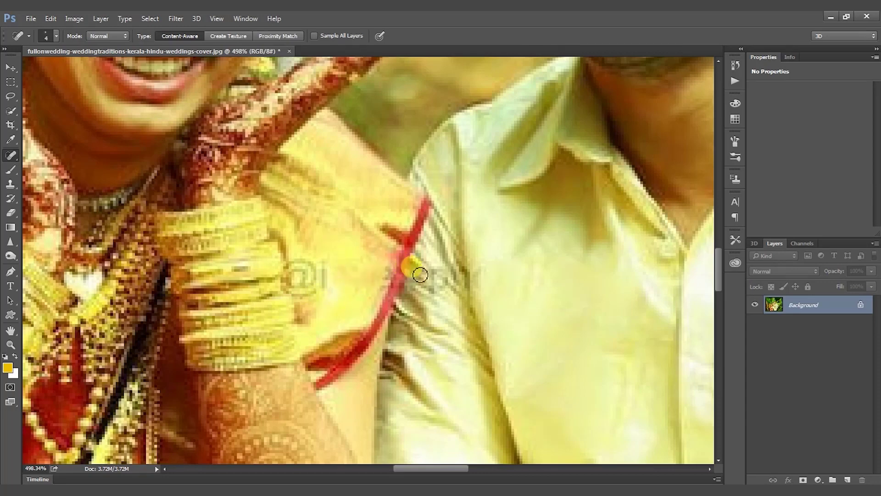
drag(420, 275, 443, 273)
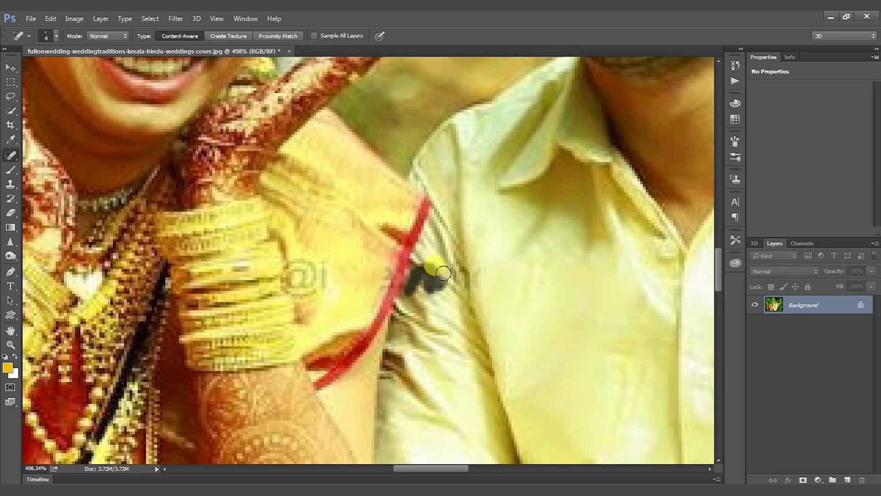
mouse_move(477, 271)
mouse_down()
mouse_move(531, 246)
mouse_move(537, 213)
mouse_up()
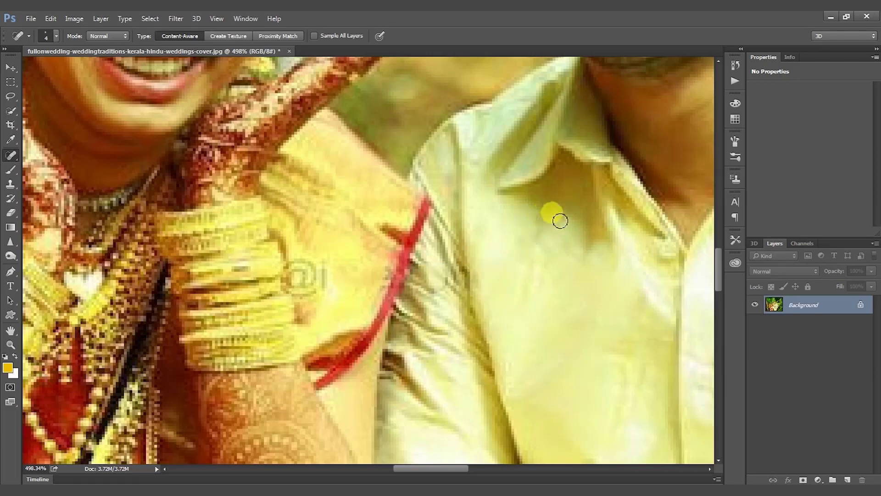
key(bracketright)
mouse_move(332, 263)
mouse_down()
mouse_move(330, 294)
mouse_move(309, 274)
mouse_up()
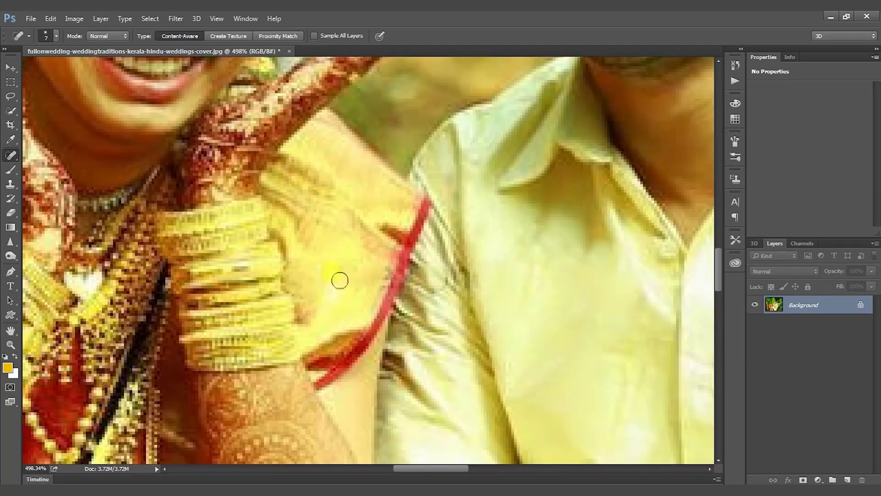
Inspect the healed red-thread area up close, then zoom out to the whole photo.
key(z)
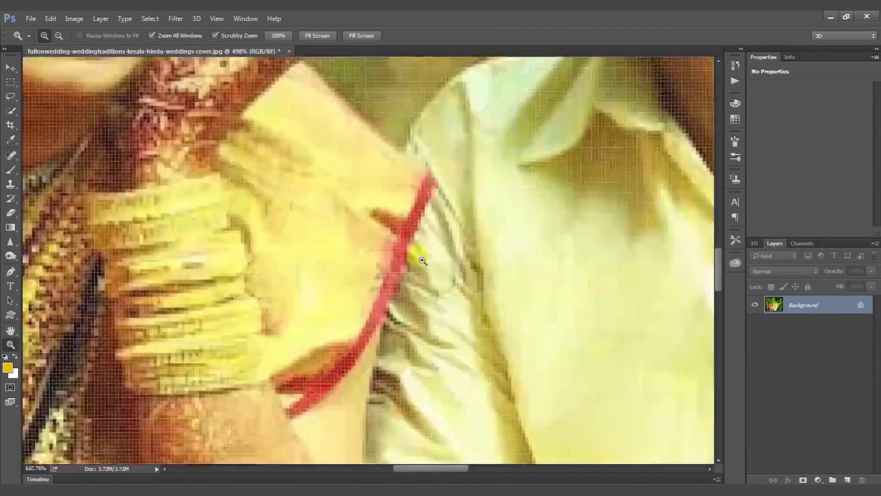
drag(329, 295, 400, 275)
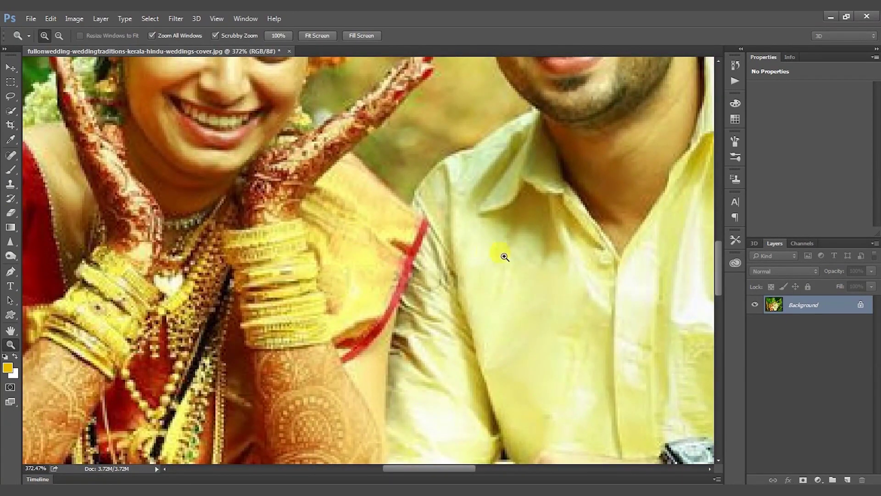
key(j)
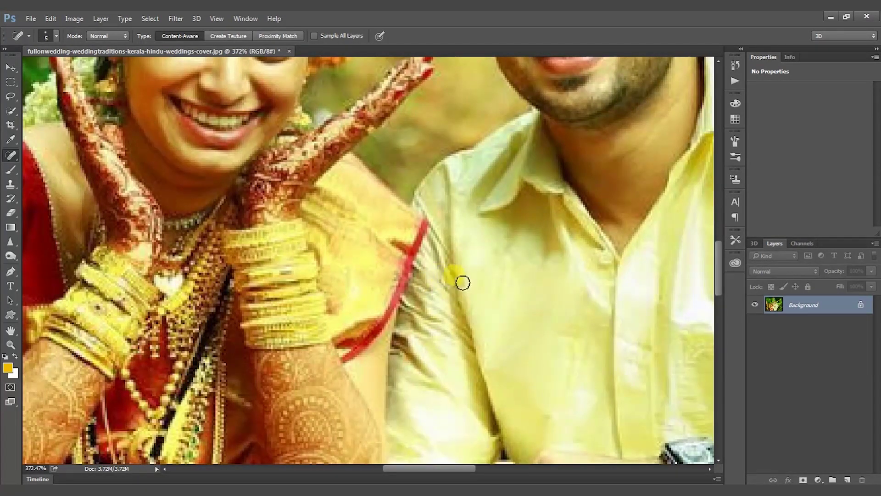
key(z)
mouse_move(511, 291)
mouse_down()
mouse_move(483, 309)
mouse_move(515, 325)
mouse_up()
key(ctrl+0)
Fit the photo on screen, zoom onto the shirt, and duplicate the background to Layer 1.
right_click(505, 313)
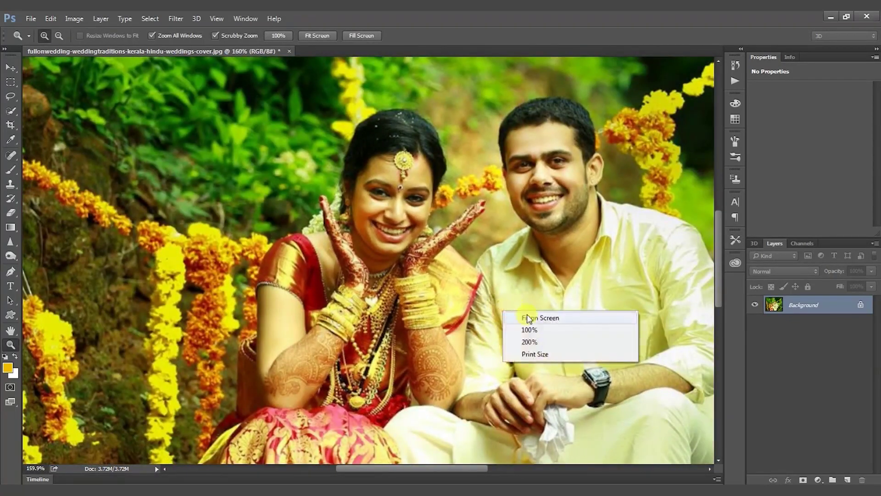
click(528, 316)
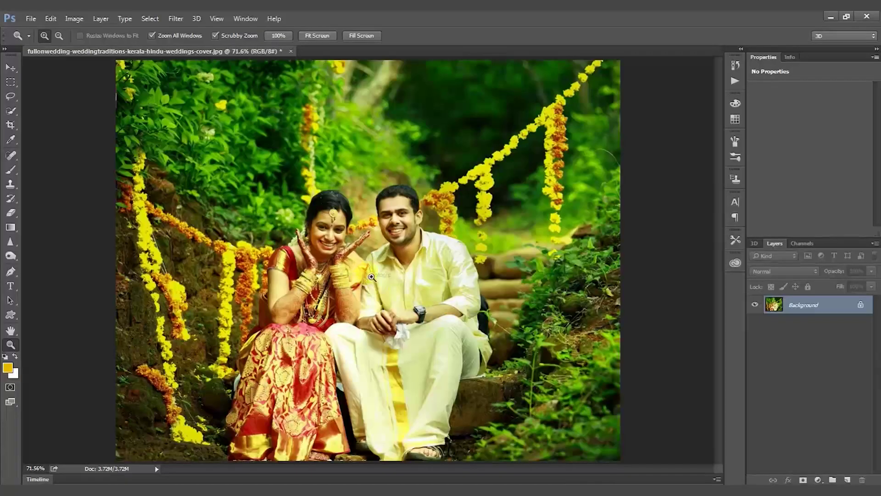
drag(390, 257, 475, 250)
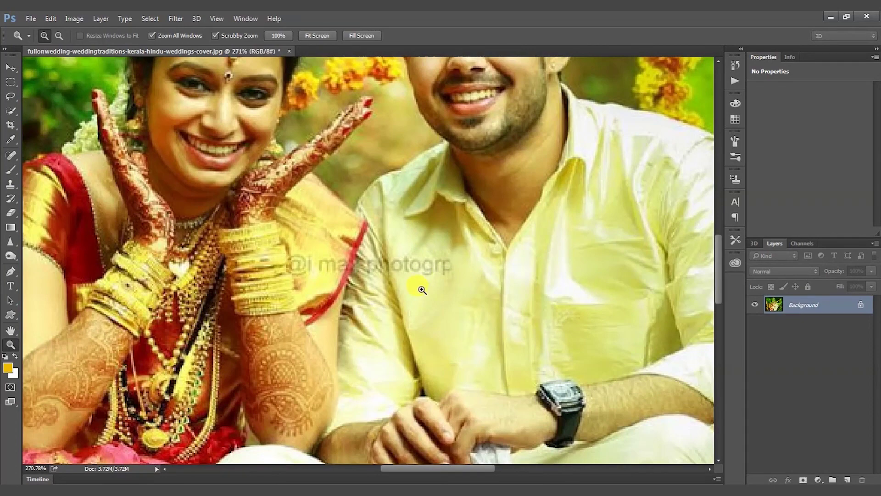
key(ctrl+j)
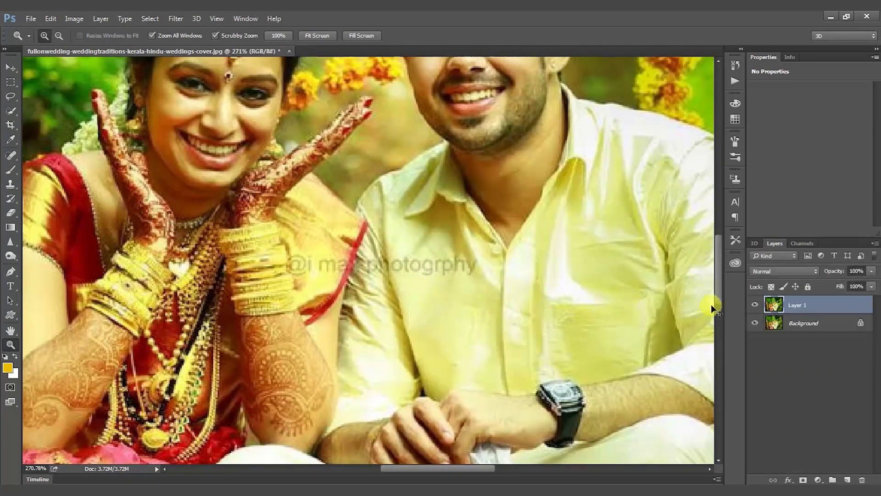
Draw a rectangular marquee around the 'photography' end of the watermark.
drag(430, 265, 450, 263)
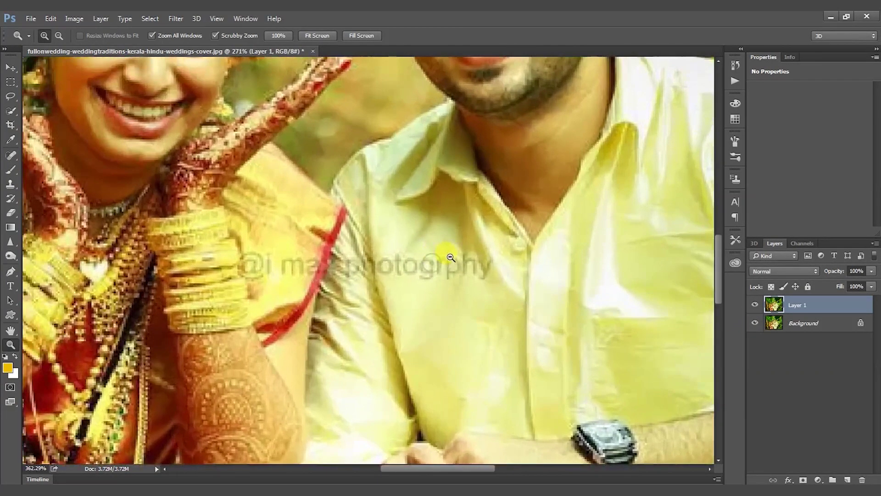
key(v)
key(m)
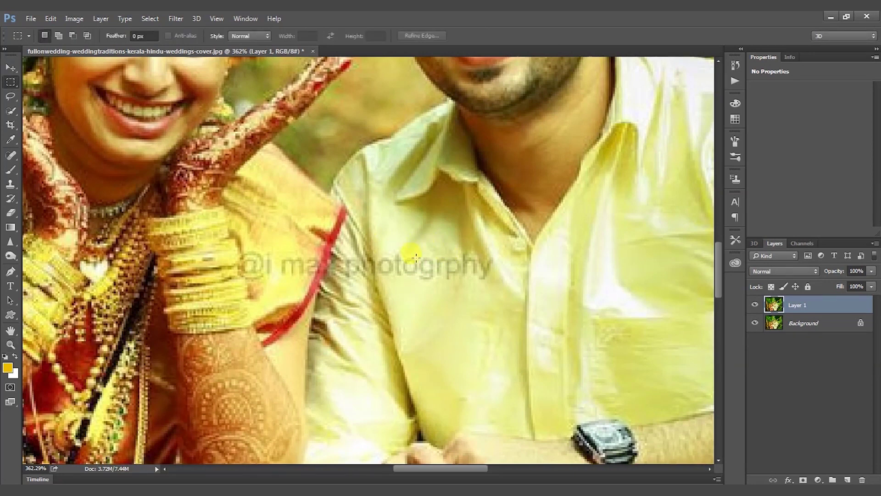
drag(377, 256, 495, 284)
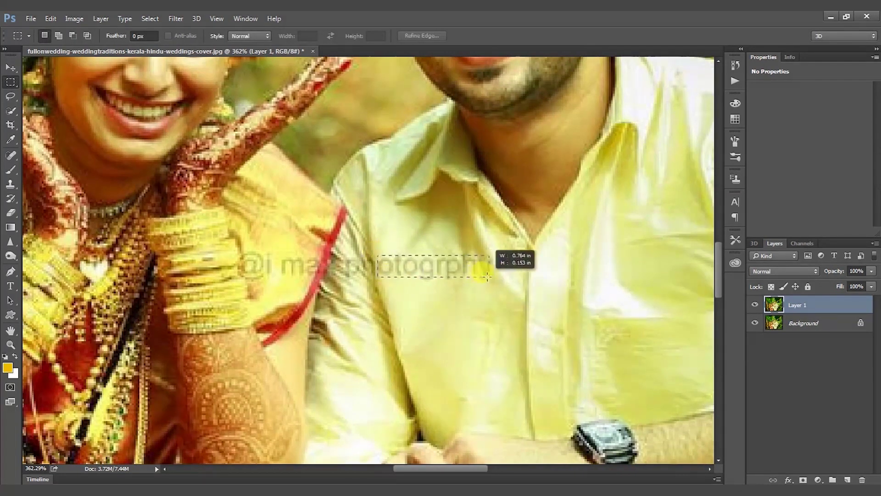
Content-aware fill the selection at 50% opacity and compare by toggling the Background layer.
key(shift+F5)
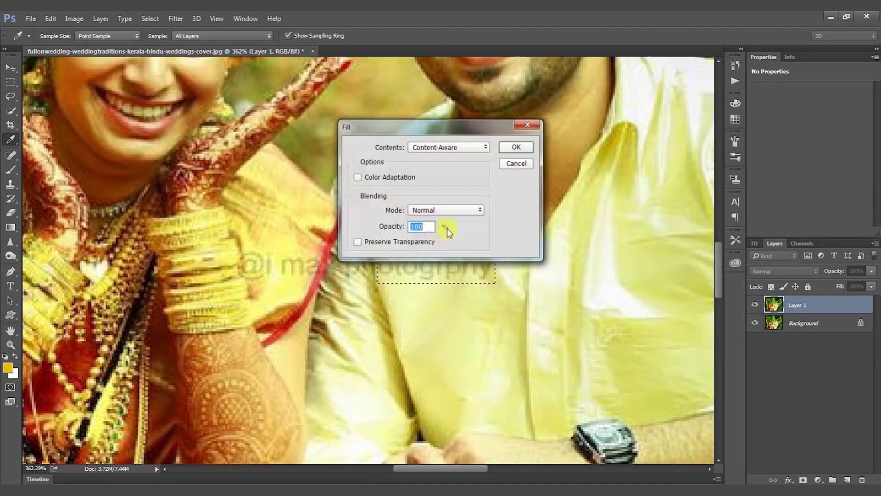
text(50)
key(Return)
click(755, 324)
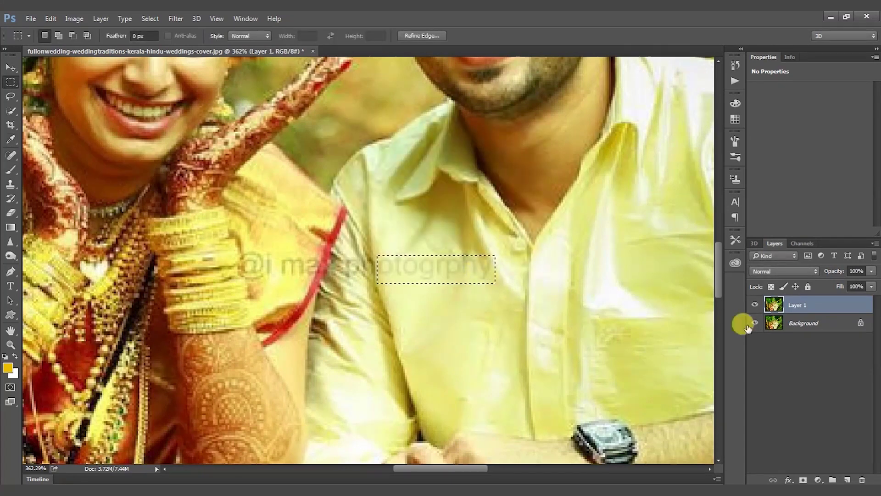
click(755, 323)
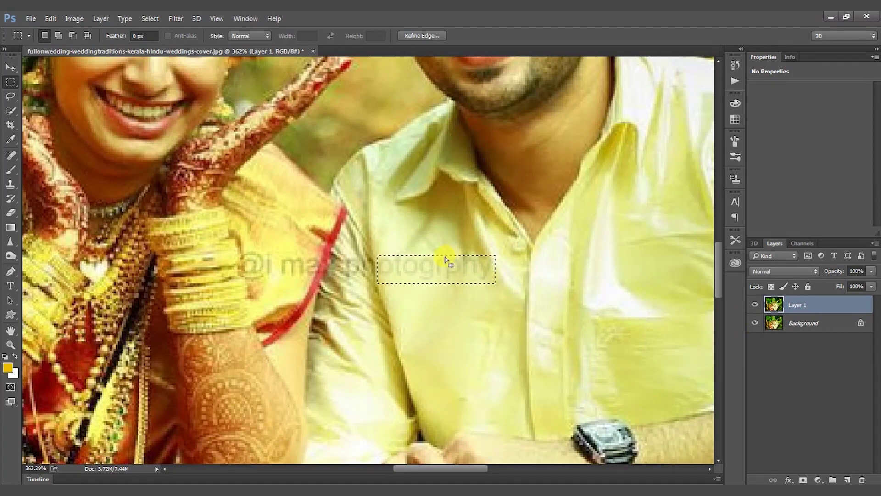
Reapply the content-aware fill at 100%, then undo it to restore the selection.
key(shift+F5)
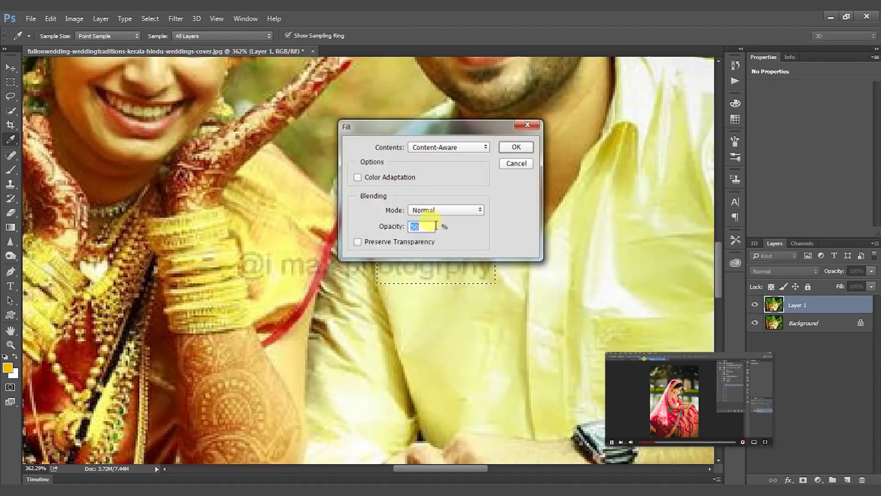
text(100)
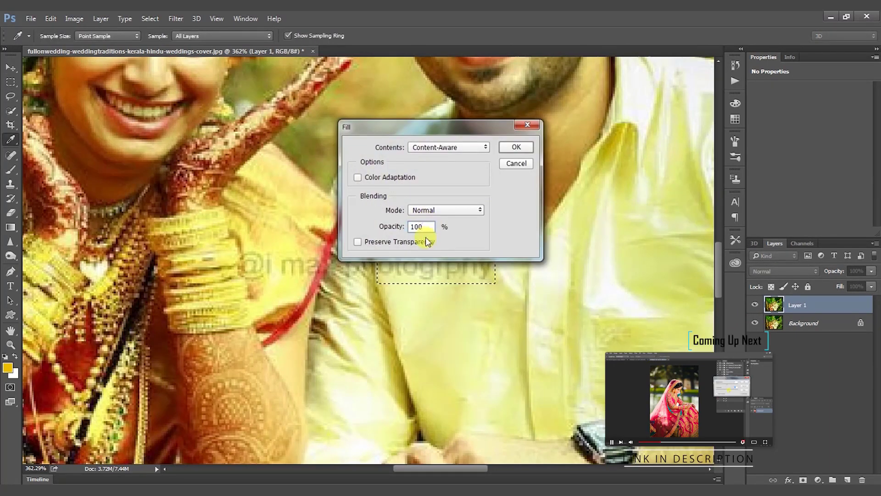
key(Return)
click(454, 310)
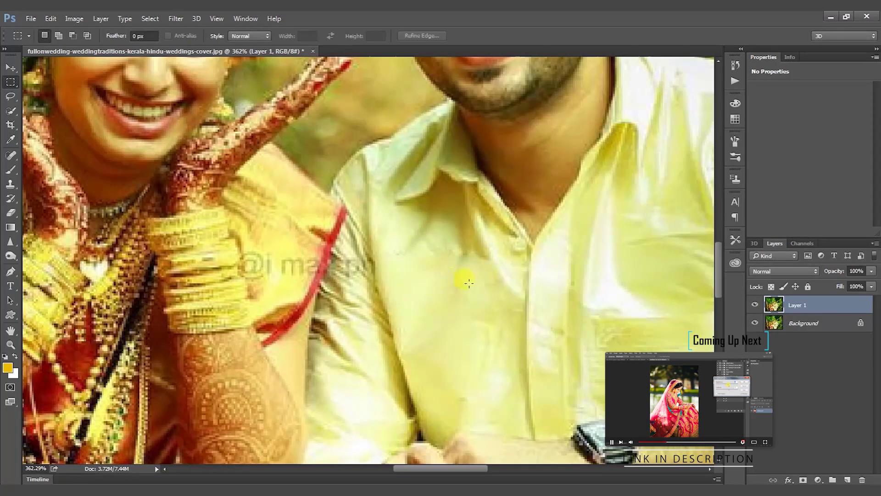
key(ctrl+z)
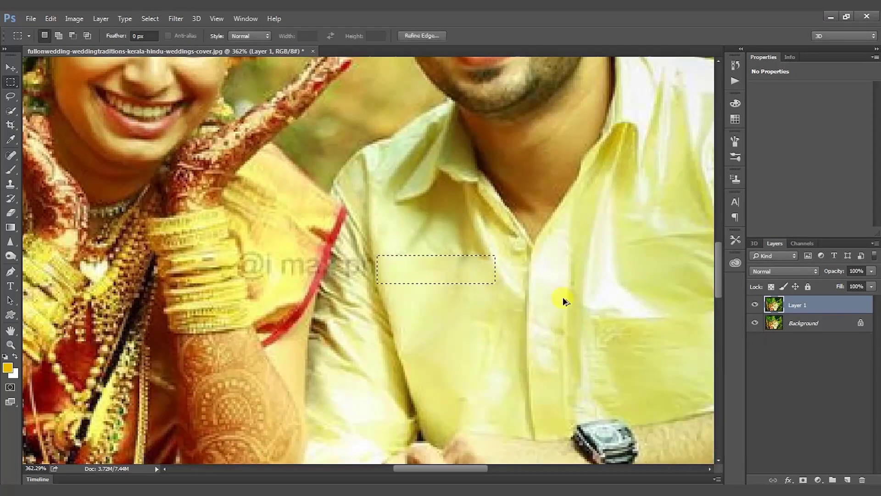
key(ctrl+alt+z)
Fill the selection via Edit > Fill with Content-Aware contents and Normal mode.
click(71, 19)
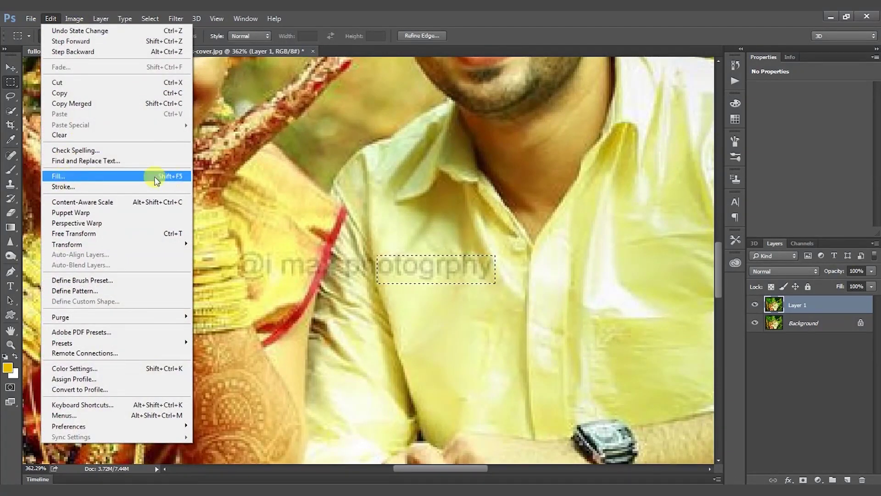
click(145, 181)
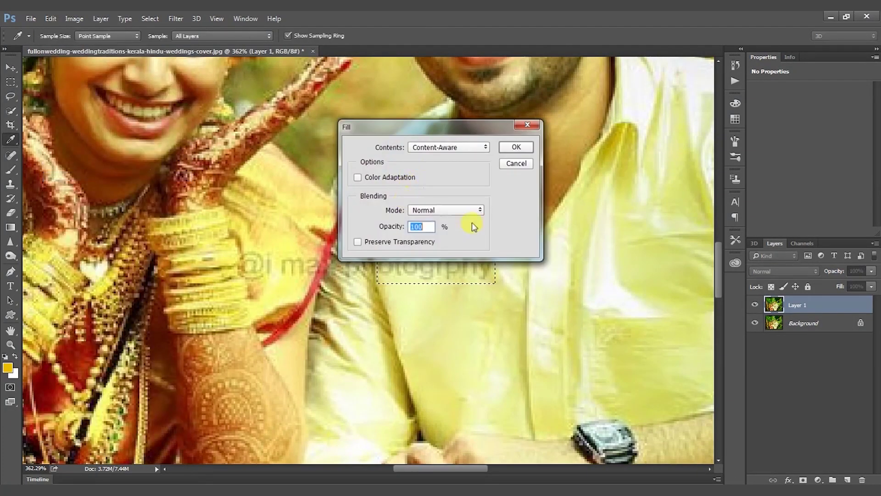
click(449, 147)
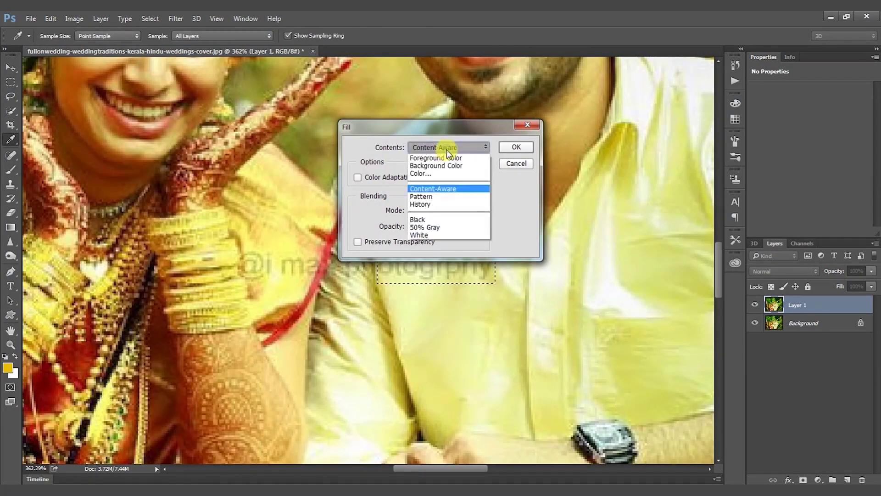
click(434, 189)
click(434, 210)
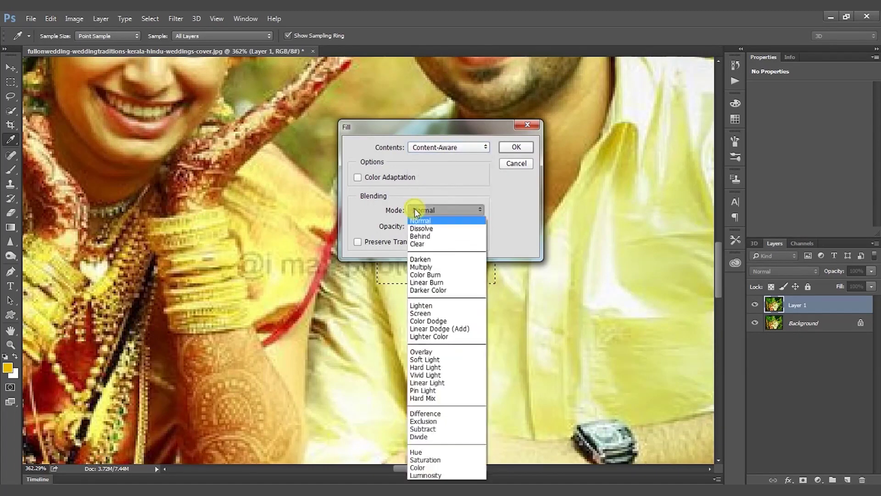
click(437, 223)
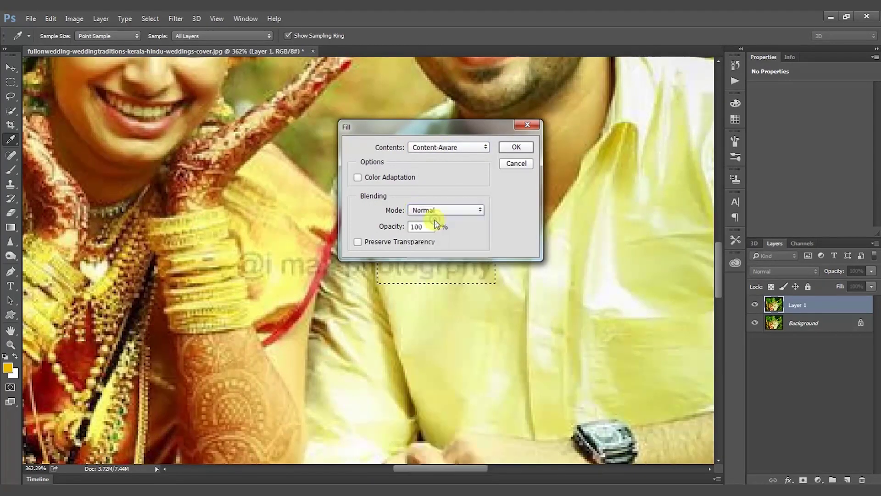
click(515, 148)
Select the remaining watermark text near the sleeve and content-aware fill it.
key(m)
key(ctrl+d)
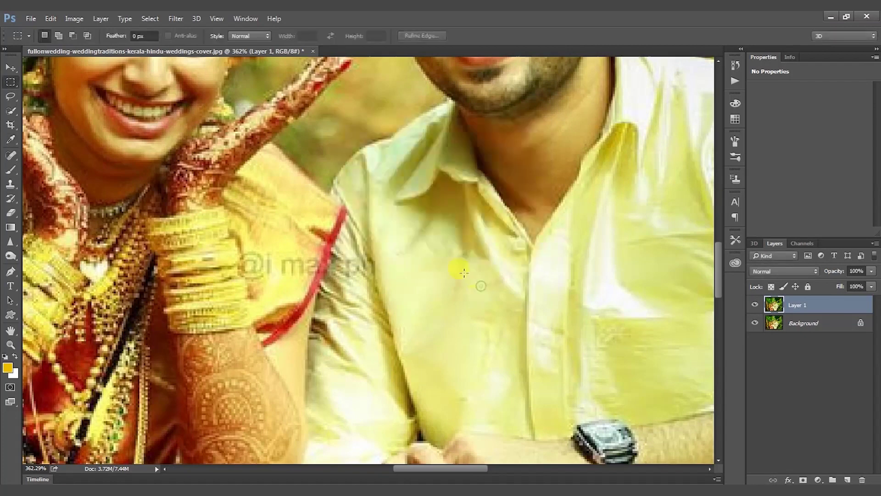
drag(283, 259, 316, 274)
click(49, 18)
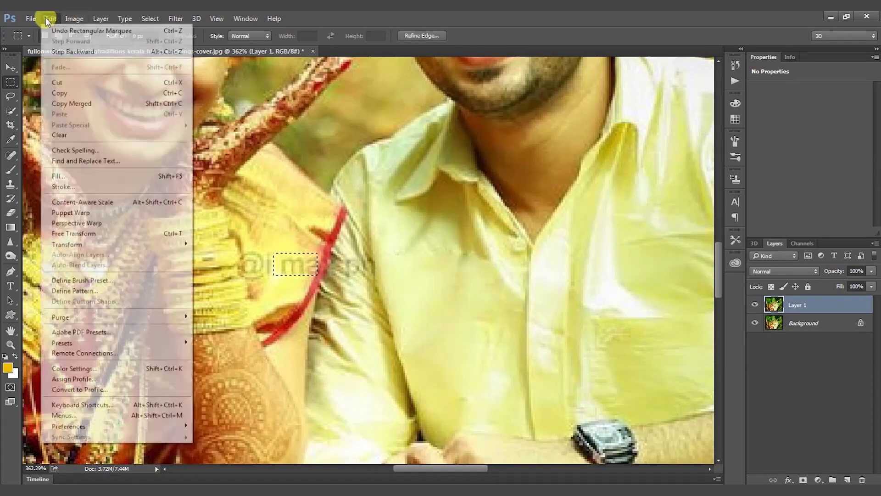
click(59, 173)
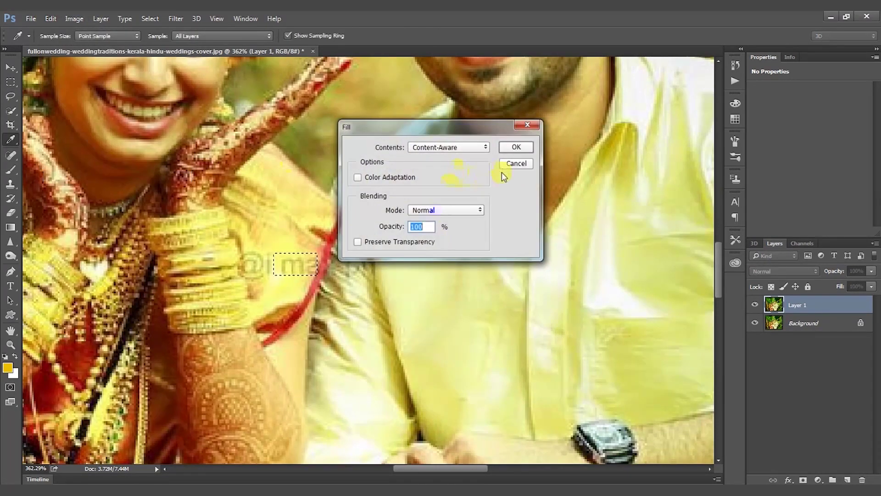
click(515, 147)
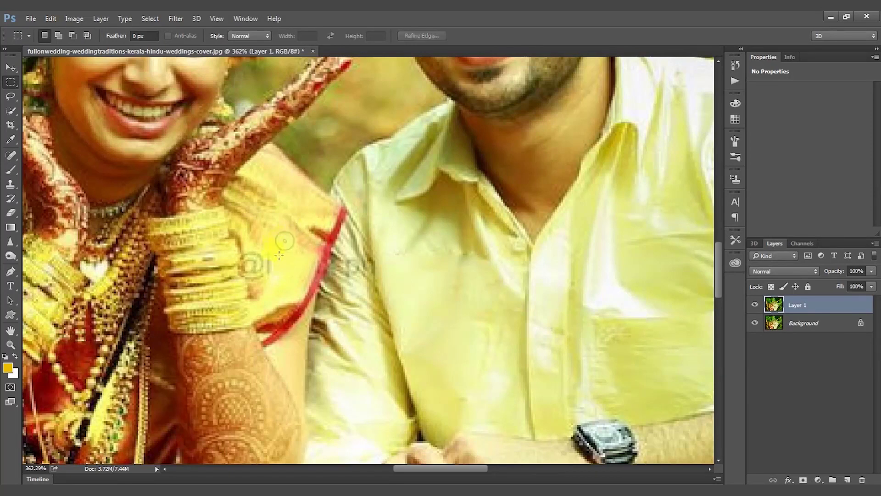
Content-aware fill the leftover '@i' mark on the bride's sleeve and marks on the groom's sleeve edge.
drag(285, 242, 244, 281)
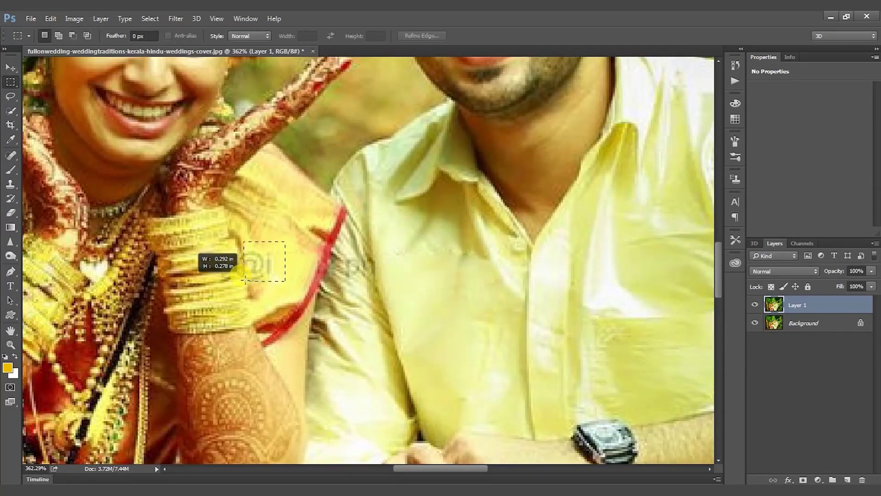
click(51, 19)
click(67, 175)
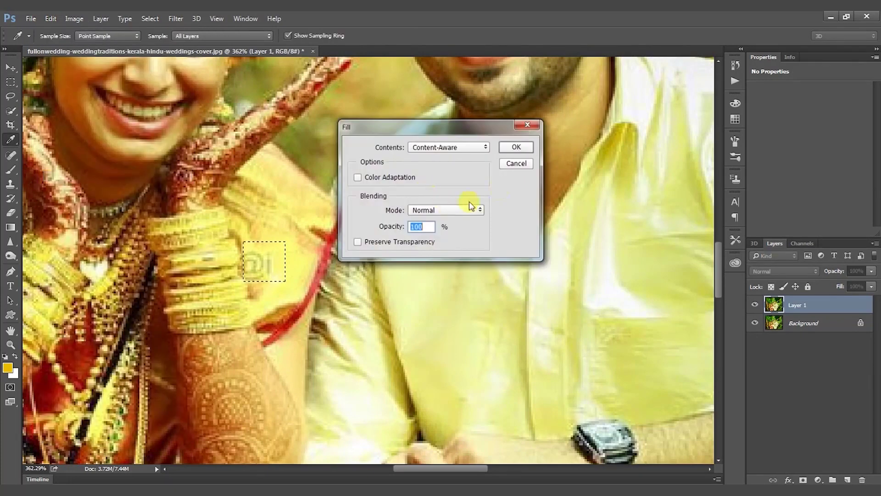
click(515, 148)
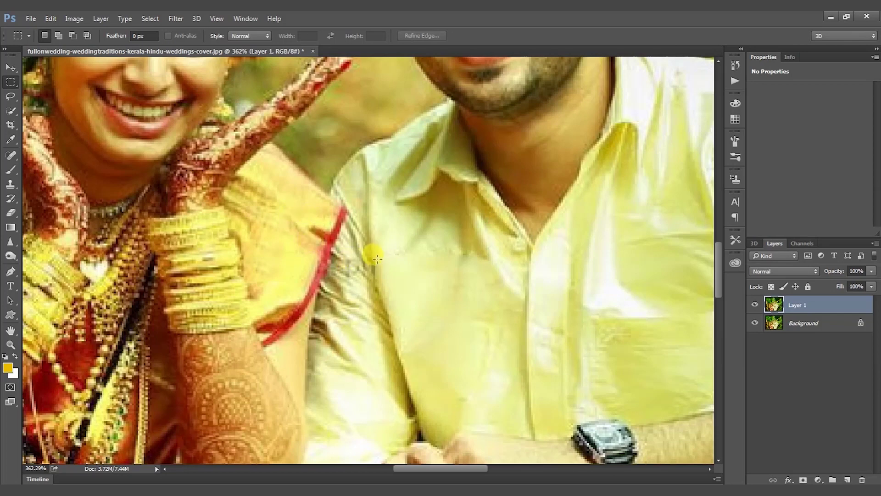
drag(377, 258, 329, 280)
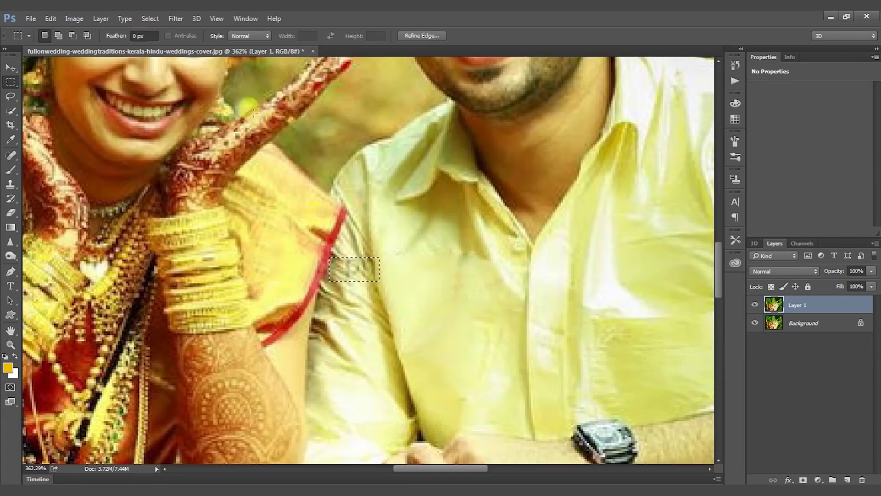
click(75, 20)
mouse_move(51, 18)
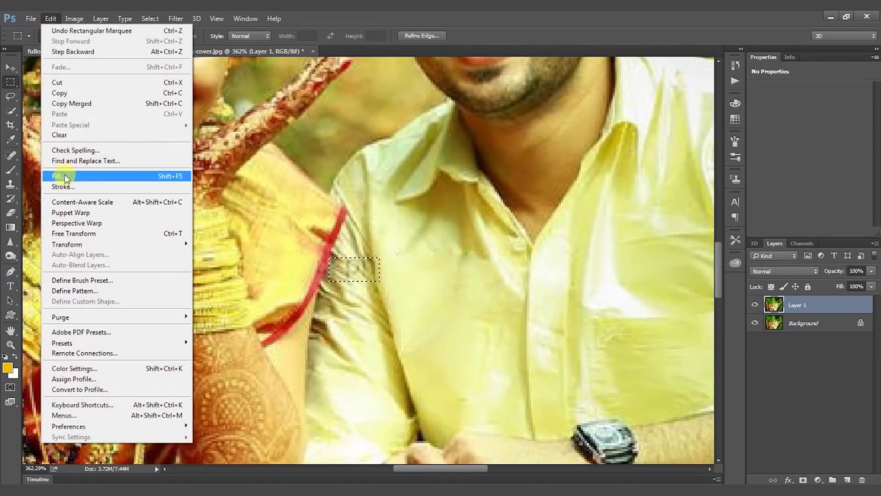
click(64, 173)
click(515, 147)
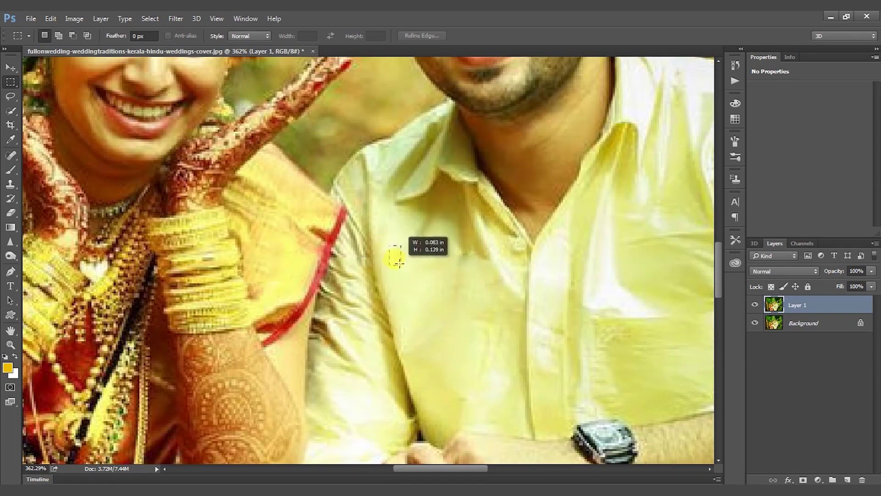
Content-aware fill one more small spot on the shirt, then zoom out.
drag(390, 246, 402, 265)
click(60, 21)
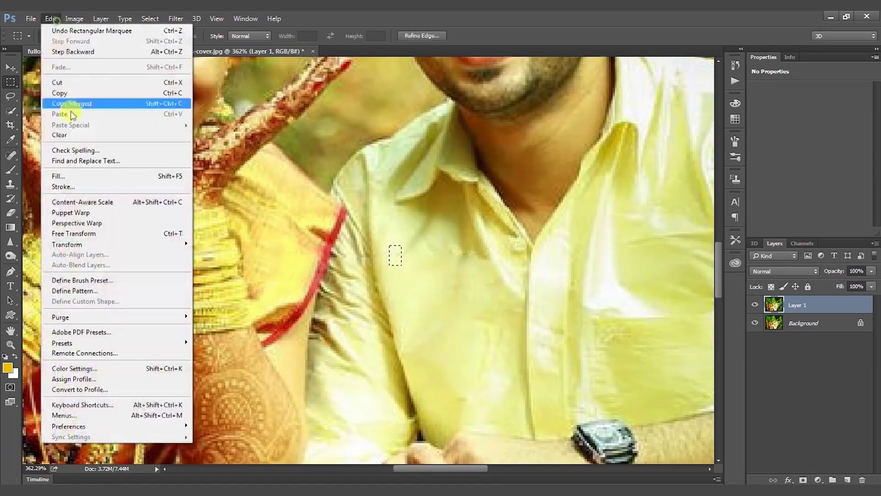
click(64, 175)
click(514, 147)
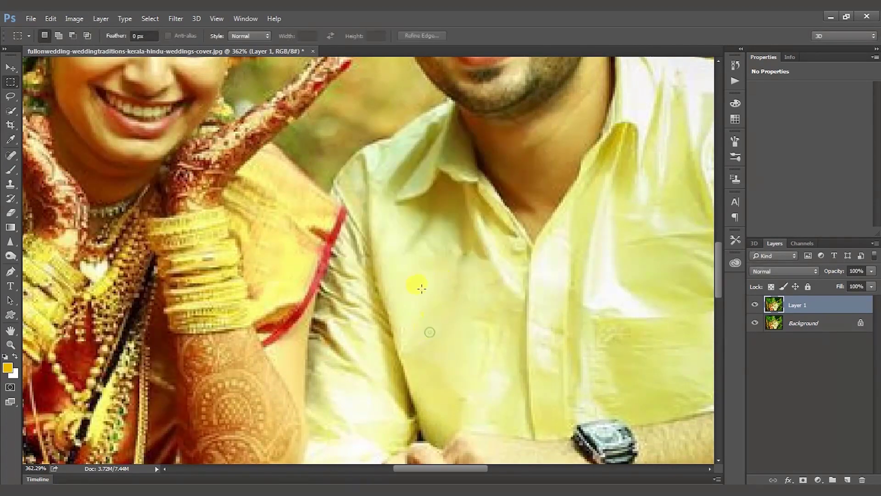
key(z)
drag(443, 278, 372, 298)
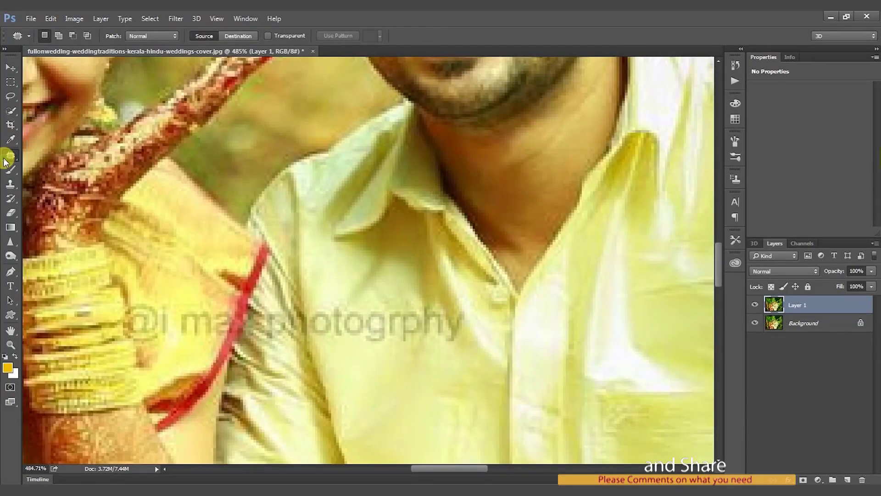
With the Patch Tool, lasso the shirt's watermark text and drag it onto clean fabric.
drag(5, 161, 64, 175)
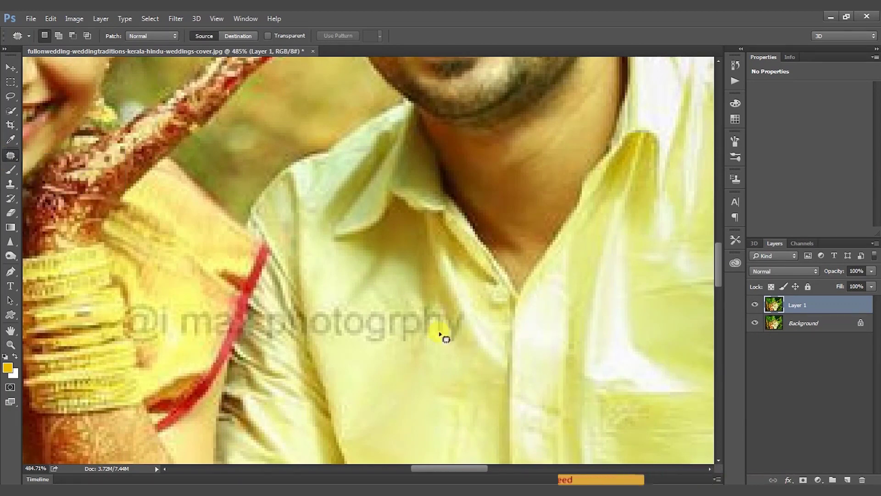
drag(471, 306, 380, 304)
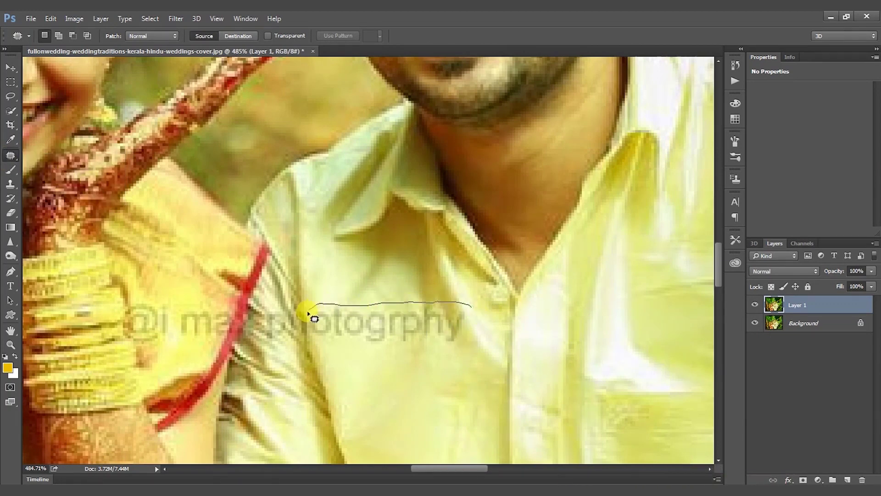
drag(309, 313, 478, 327)
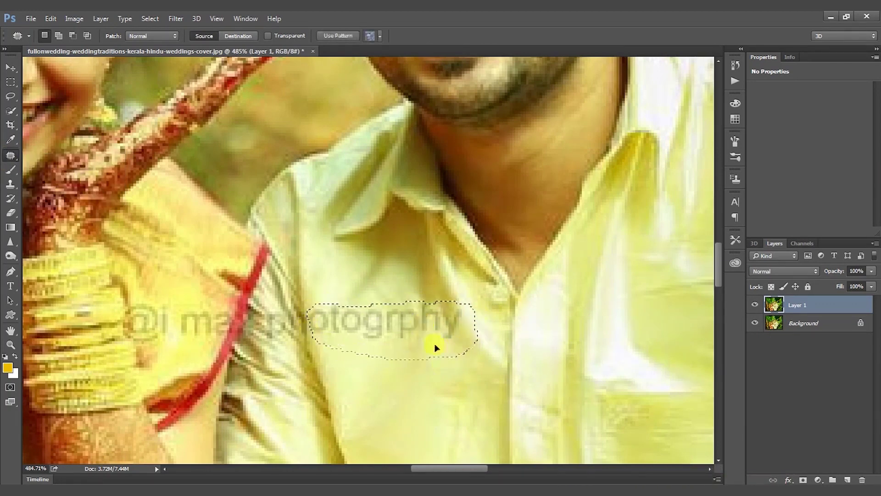
drag(436, 348, 447, 387)
key(ctrl+d)
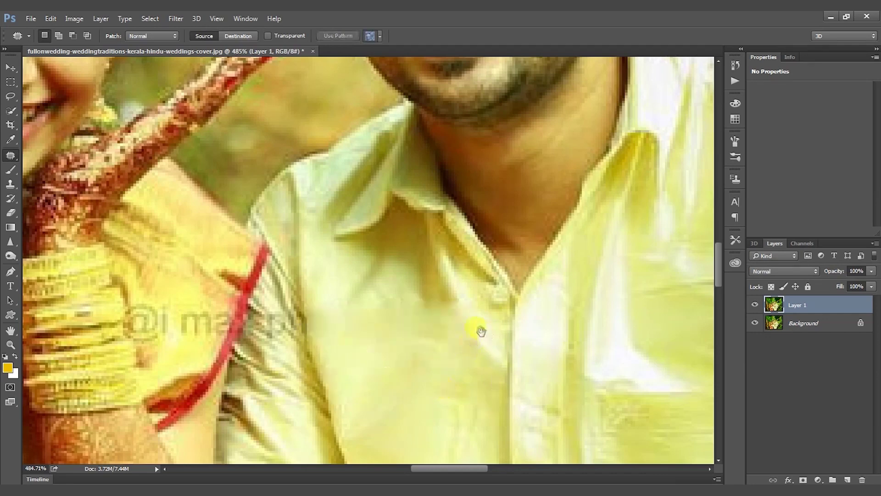
Patch the small leftover spots on the shirt and near the collar.
drag(482, 331, 501, 292)
drag(388, 276, 452, 281)
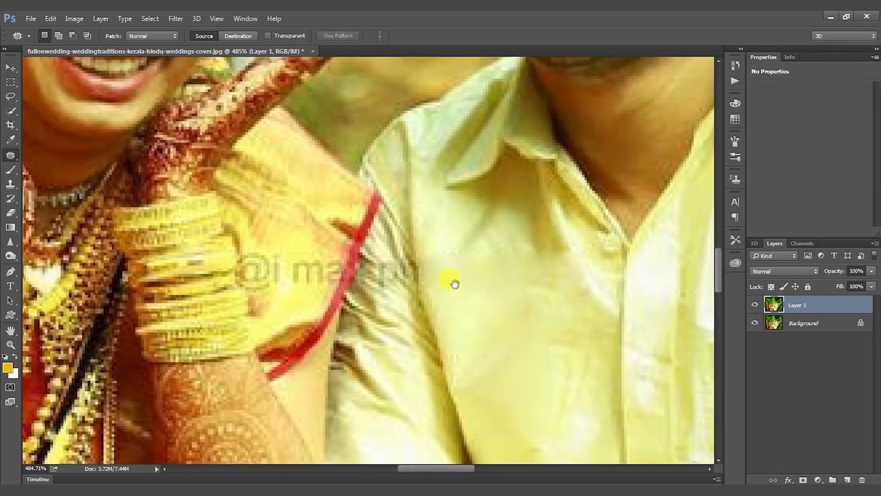
mouse_move(544, 246)
mouse_down()
mouse_move(561, 272)
mouse_move(570, 251)
mouse_up()
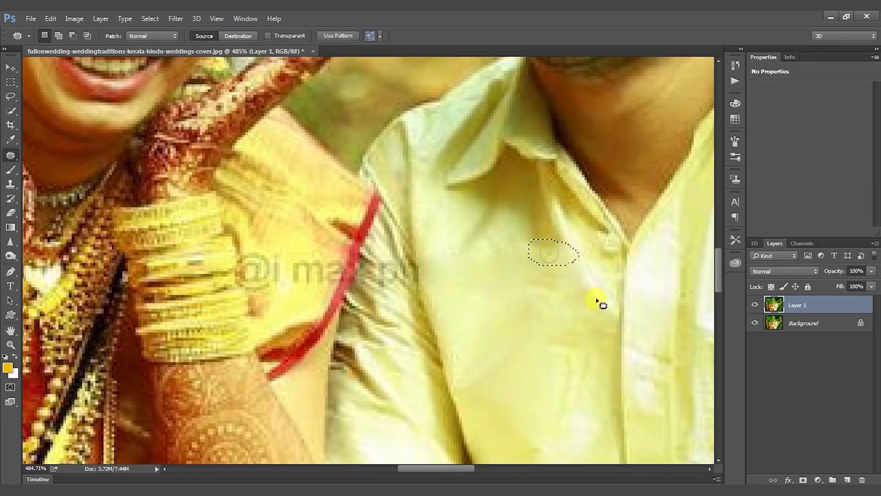
click(592, 288)
mouse_move(513, 258)
mouse_down()
mouse_move(517, 291)
mouse_move(517, 260)
mouse_up()
click(508, 295)
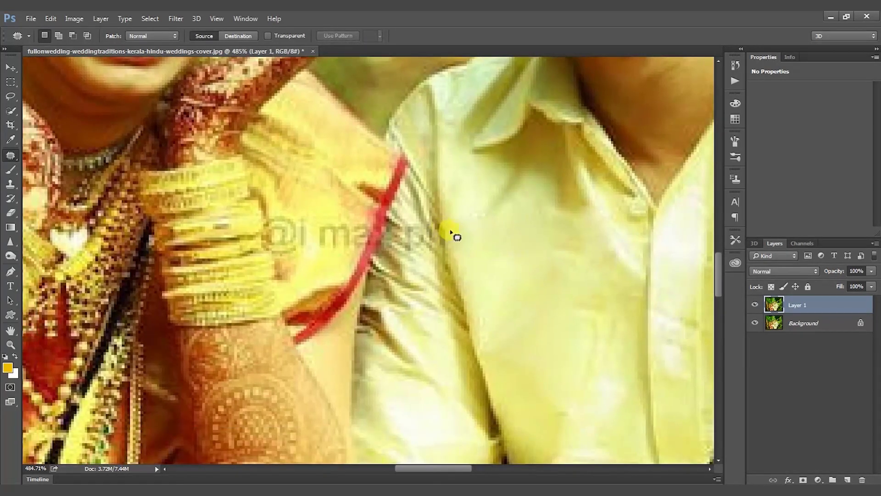
Patch the letters near the red thread, then undo that unsatisfactory patch.
mouse_move(451, 232)
mouse_down()
mouse_move(402, 264)
mouse_move(453, 242)
mouse_move(444, 277)
mouse_up()
key(ctrl+d)
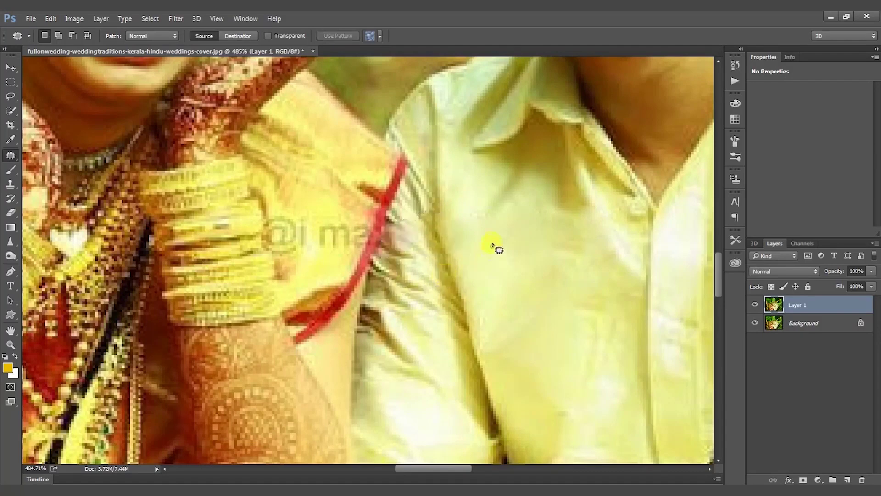
key(ctrl+alt+z)
key(ctrl+alt+z)
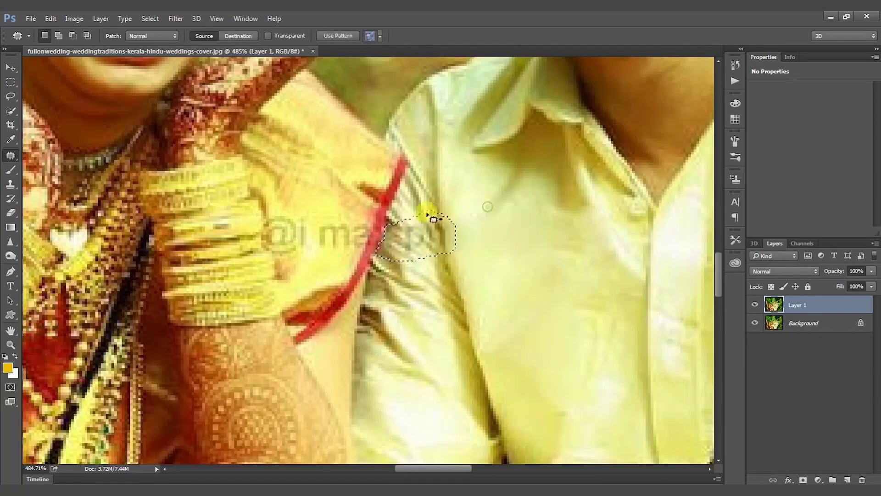
key(ctrl+alt+z)
Patch the watermark on the bride's sleeve onto clean sleeve fabric.
drag(429, 198, 487, 254)
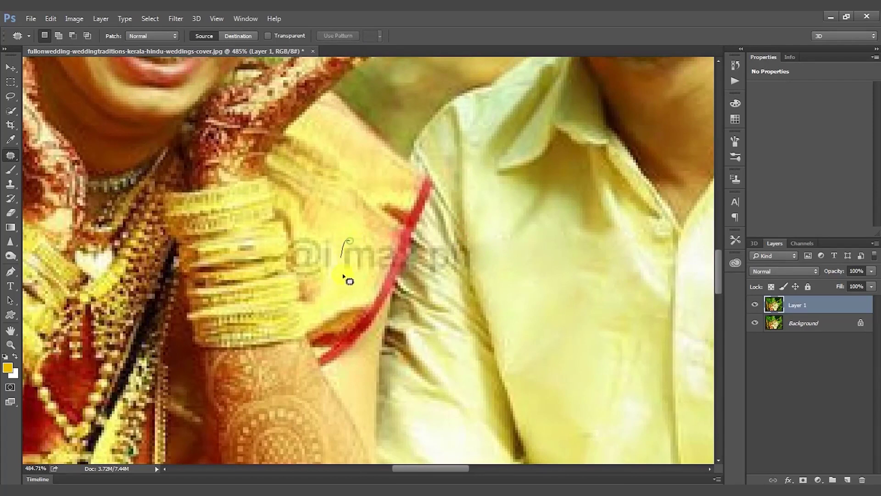
mouse_move(347, 278)
mouse_down()
mouse_move(349, 218)
mouse_move(370, 263)
mouse_up()
click(385, 185)
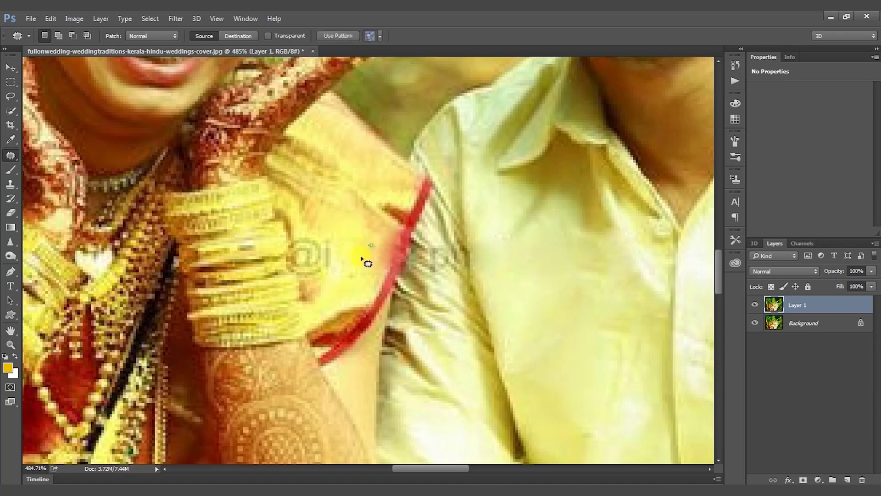
mouse_move(350, 223)
mouse_down()
mouse_move(359, 242)
mouse_move(340, 283)
mouse_up()
key(ctrl+d)
drag(332, 243, 344, 261)
click(345, 226)
Patch further sleeve watermark areas and the leftover mark beside the bangles.
drag(299, 239, 348, 268)
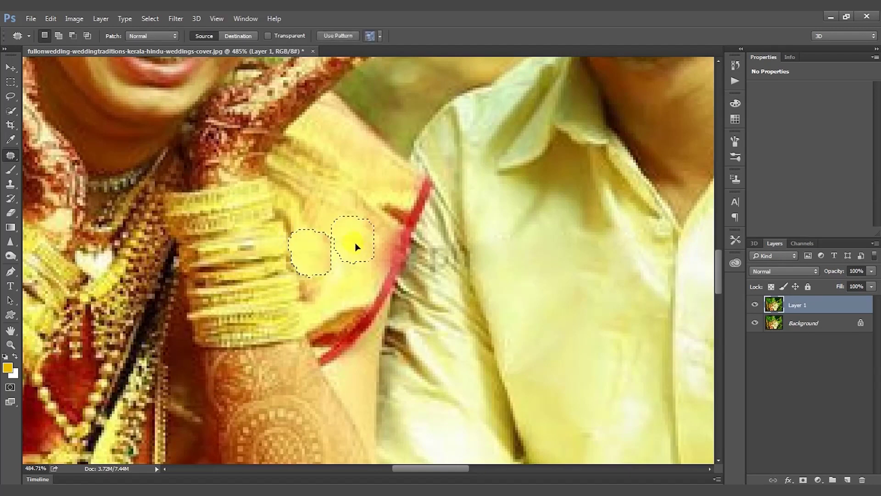
drag(353, 253, 340, 296)
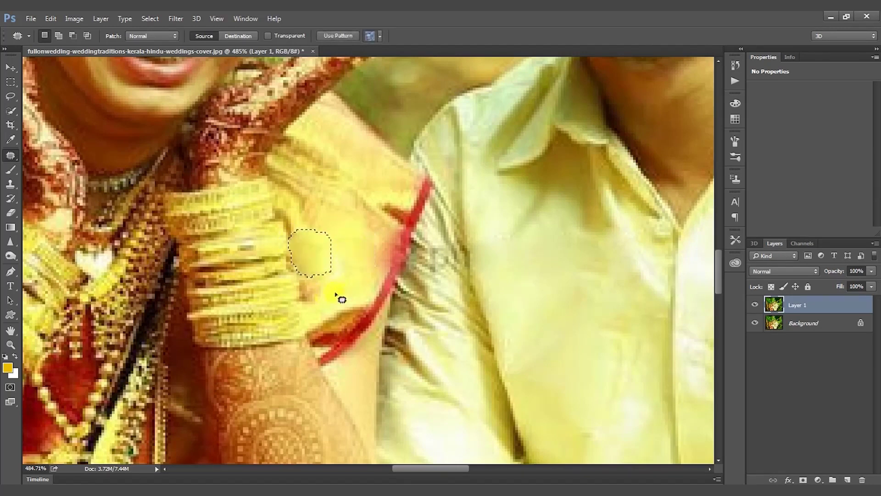
click(336, 288)
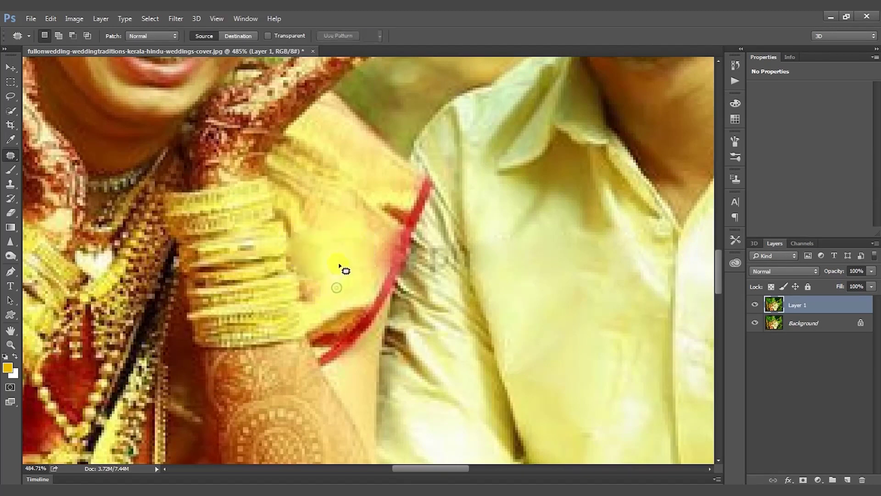
mouse_move(309, 225)
mouse_down()
mouse_move(312, 241)
mouse_move(348, 234)
mouse_up()
click(317, 243)
mouse_move(332, 279)
mouse_down()
mouse_move(338, 289)
mouse_move(370, 267)
mouse_up()
click(334, 249)
click(321, 244)
Patch the next sleeve spot and outline the faint letters beside the red thread.
mouse_move(313, 232)
mouse_down()
mouse_move(335, 251)
mouse_move(344, 246)
mouse_up()
click(344, 248)
click(344, 248)
mouse_move(436, 247)
mouse_down()
mouse_move(426, 268)
mouse_move(443, 238)
mouse_move(459, 256)
mouse_up()
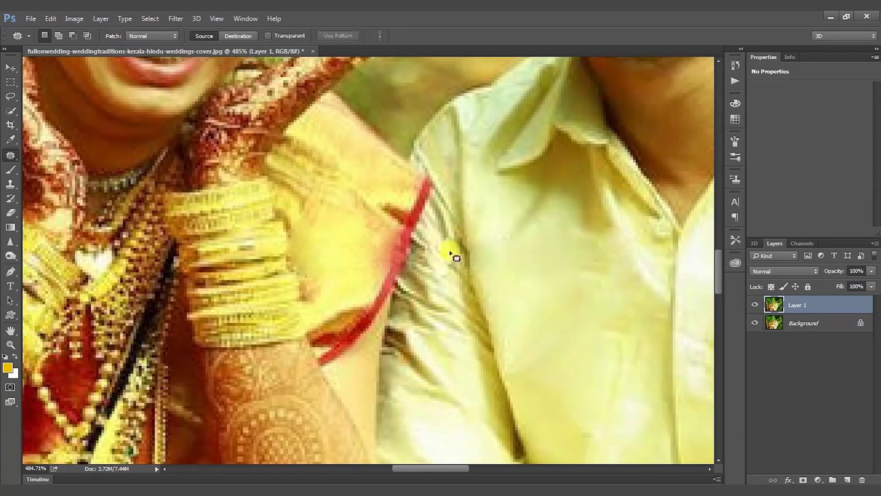
Patch the last faint trace on the groom's shirt, then fit the photo on screen.
key(z)
mouse_move(448, 275)
mouse_down()
mouse_move(427, 308)
mouse_move(458, 308)
mouse_up()
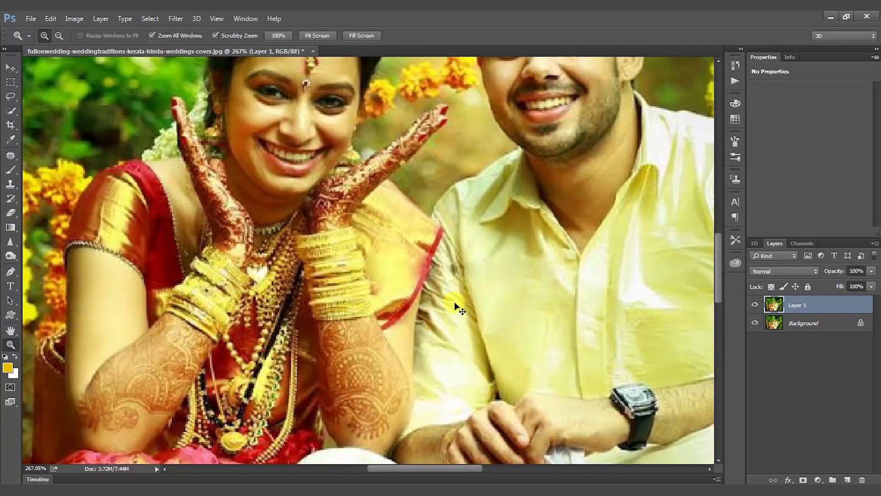
key(ctrl+0)
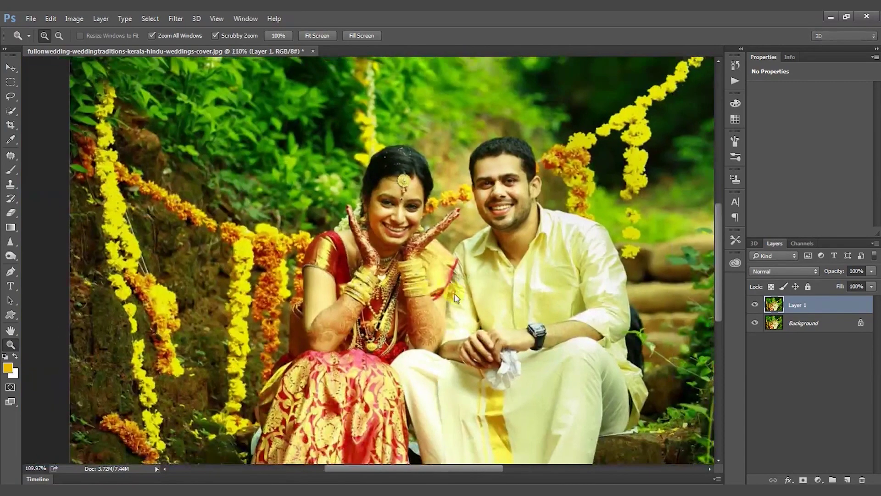
right_click(457, 298)
click(479, 329)
mouse_move(360, 306)
mouse_down()
mouse_move(508, 236)
mouse_move(423, 280)
mouse_move(423, 301)
mouse_move(441, 299)
mouse_move(449, 268)
mouse_move(395, 268)
mouse_up()
key(j)
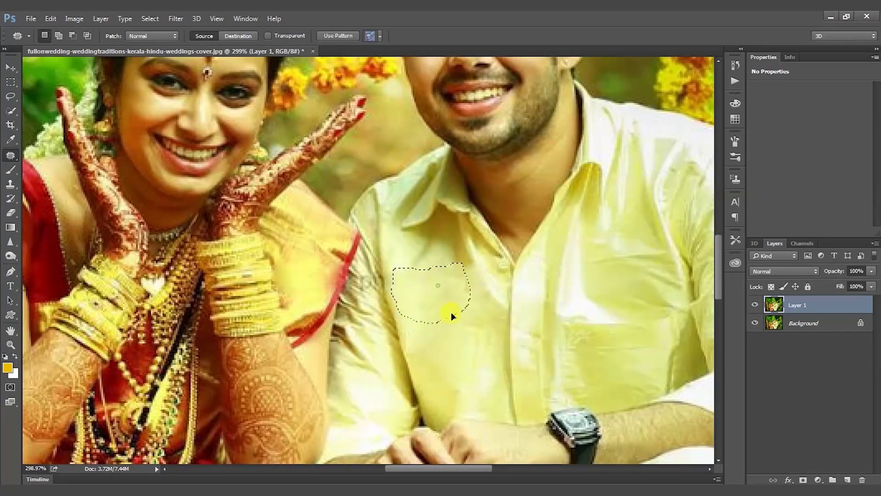
mouse_move(448, 301)
mouse_down()
mouse_move(456, 340)
mouse_move(419, 338)
mouse_up()
key(ctrl+d)
key(z)
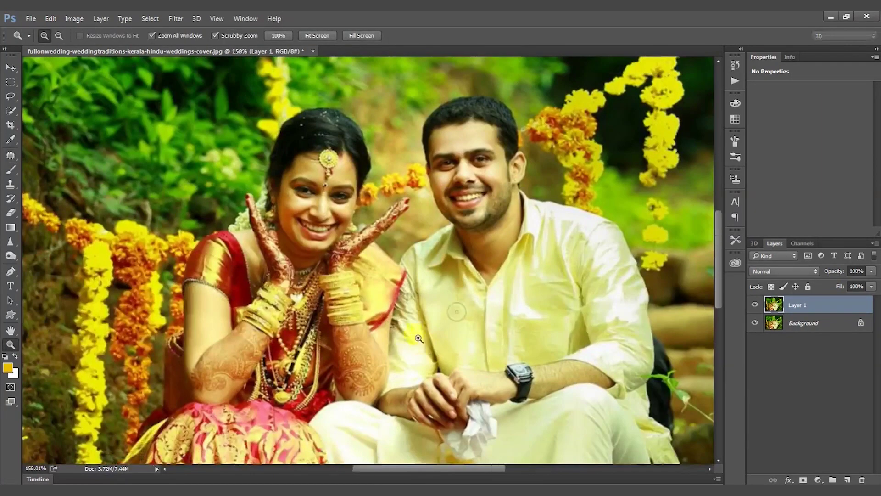
right_click(451, 328)
click(473, 336)
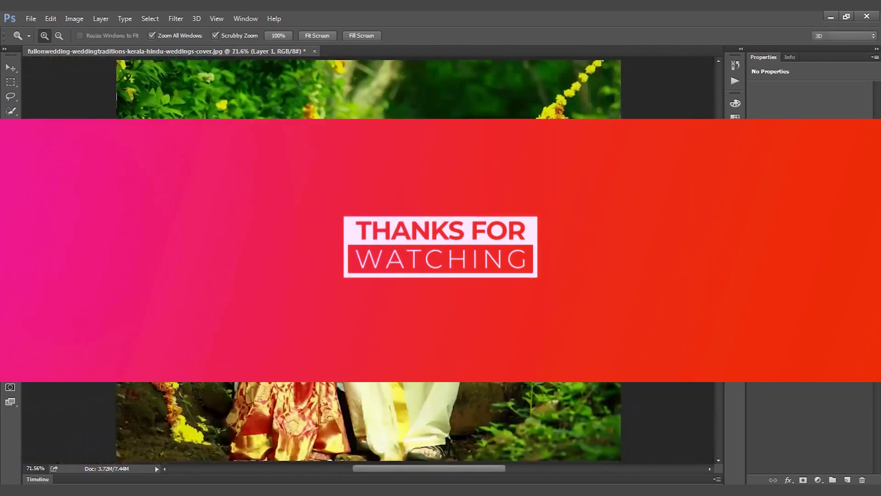